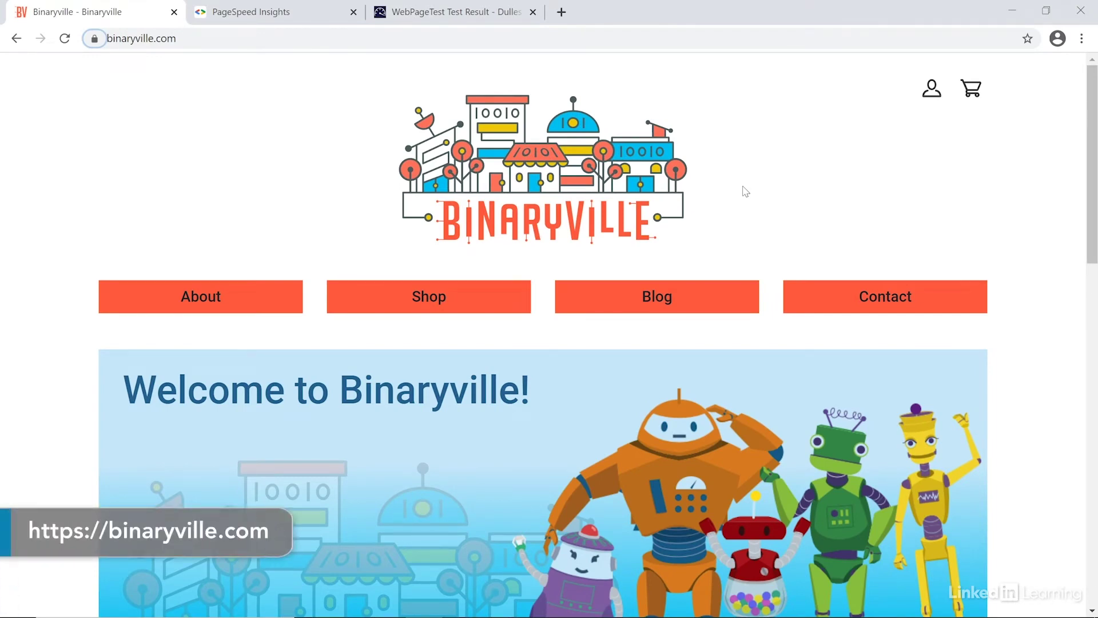
Open DevTools with Inspect on the Binaryville page and go to the Lighthouse panel.
right_click(745, 191)
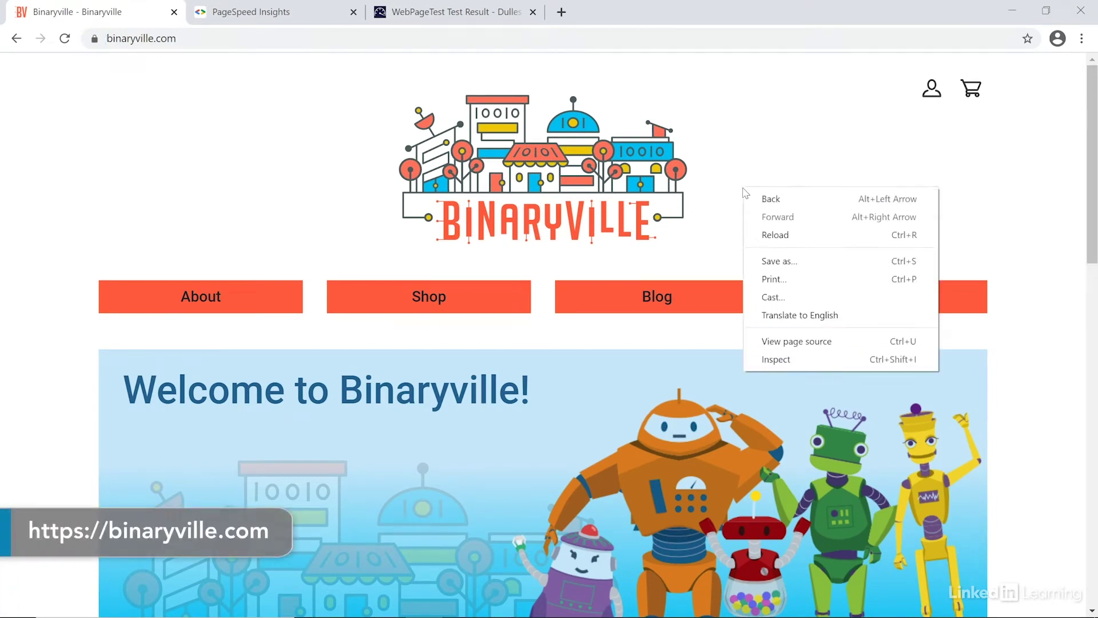
left_click(779, 359)
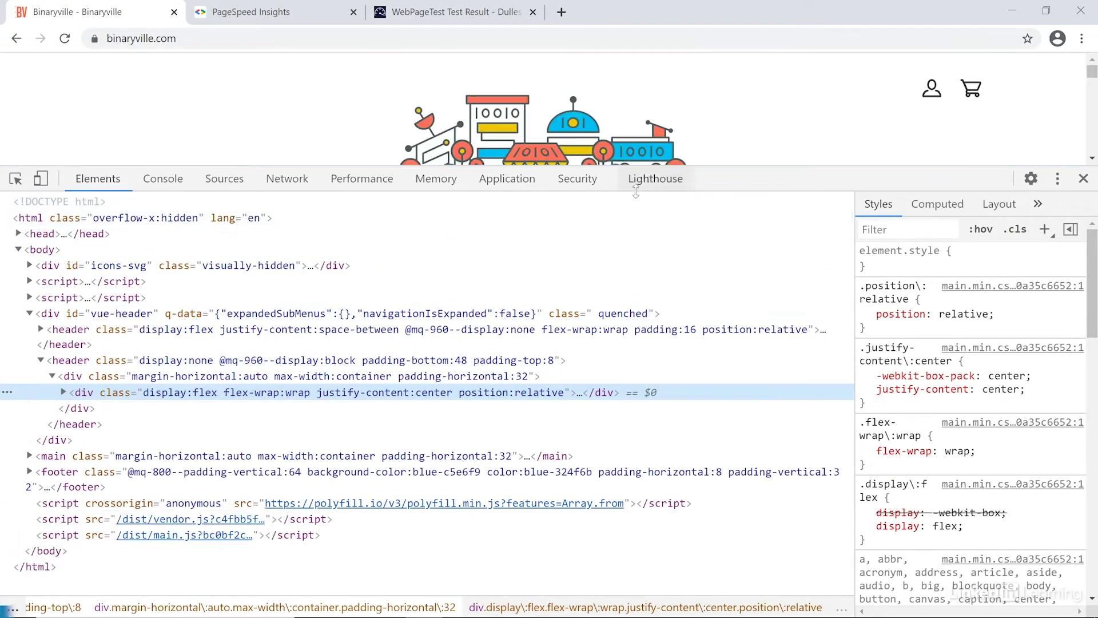
left_click(656, 179)
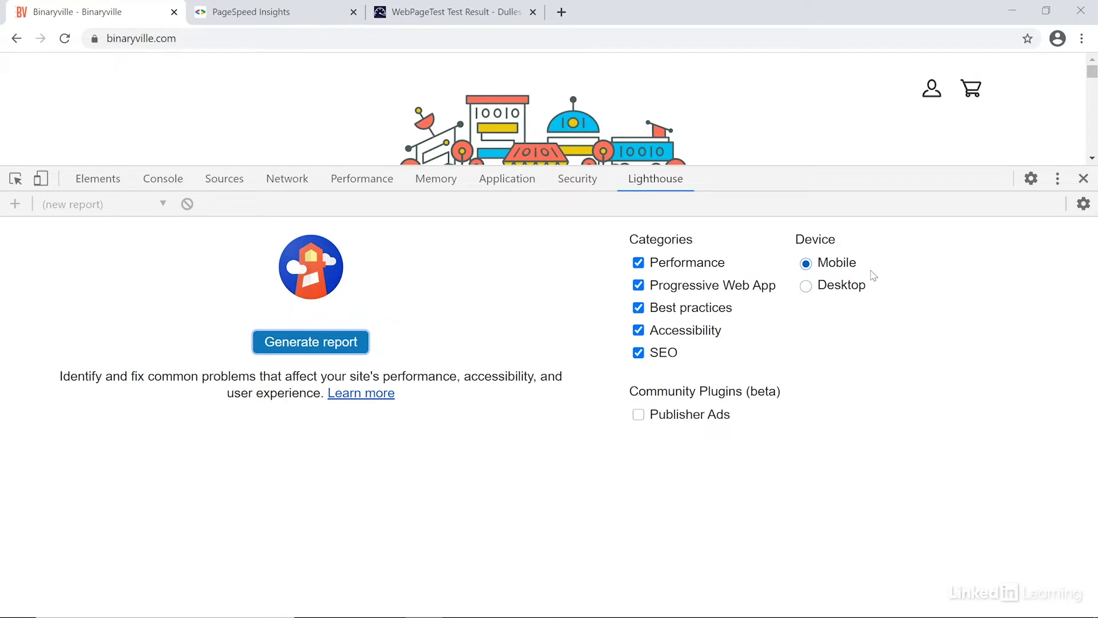
Generate a Lighthouse report for binaryville.com and wait for the scores.
left_click(337, 342)
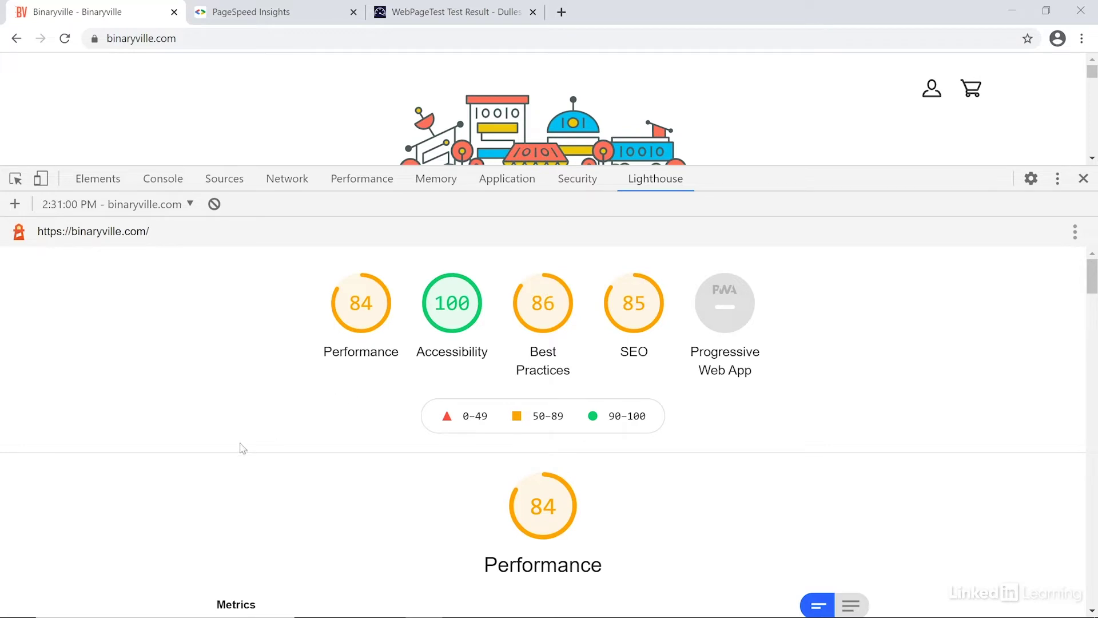
scroll(241, 449, "down", 3)
scroll(241, 448, "down", 2)
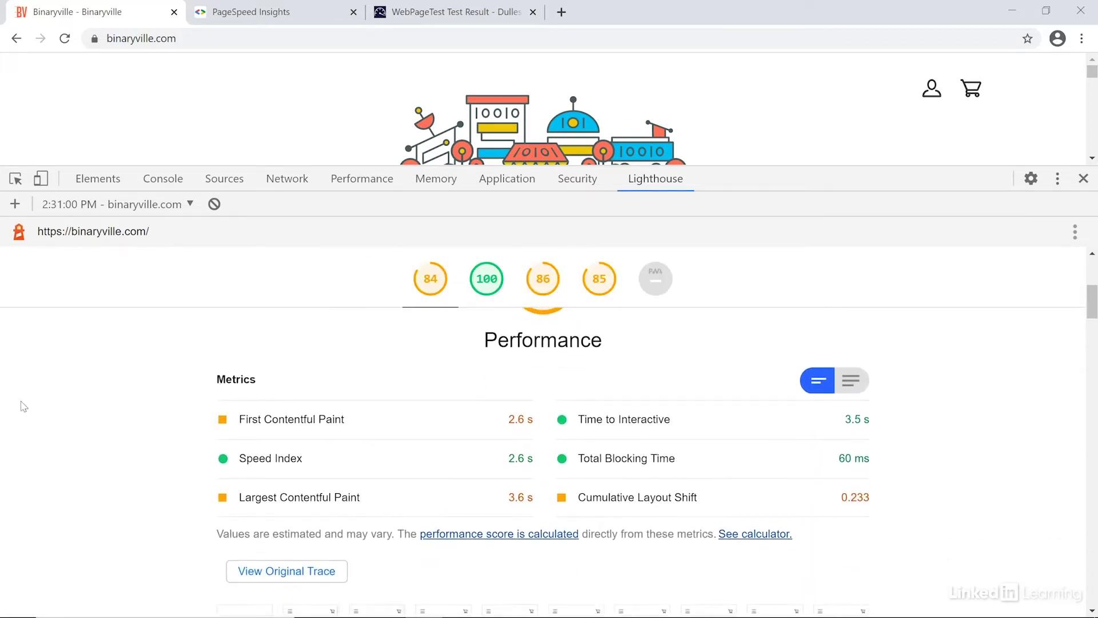
scroll(23, 405, "down", 2)
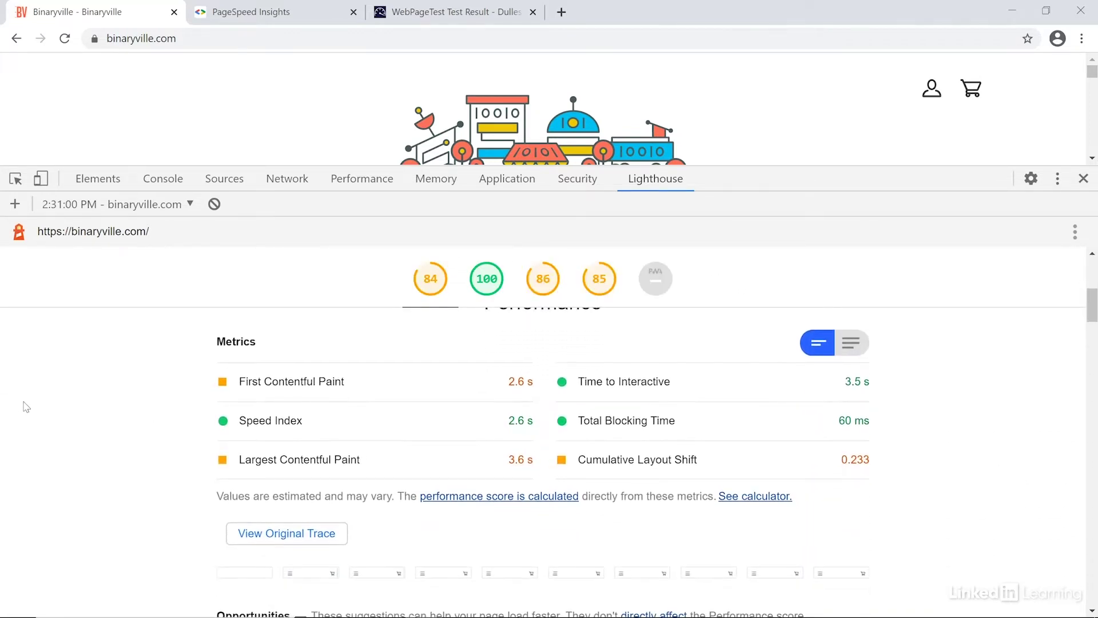
scroll(22, 406, "up", 1)
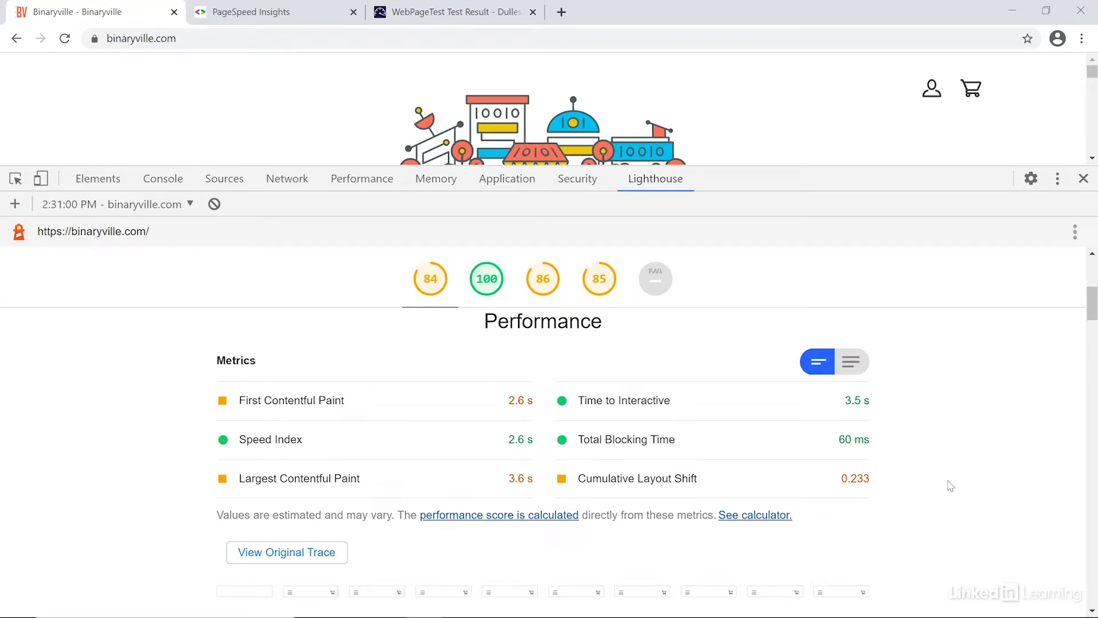
scroll(950, 485, "down", 5)
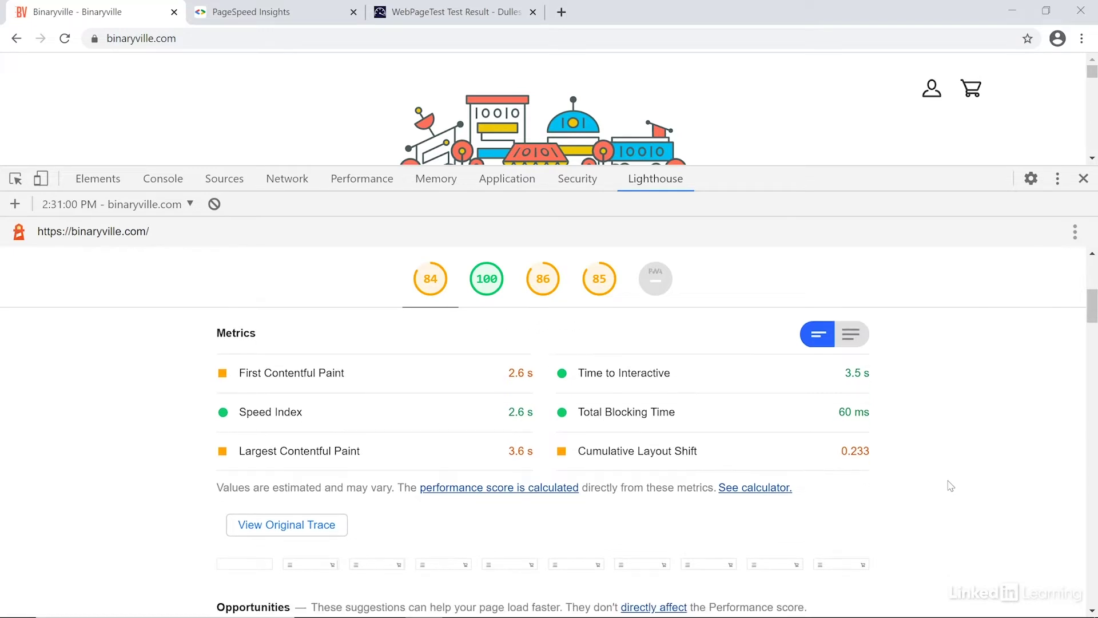
scroll(950, 485, "down", 1)
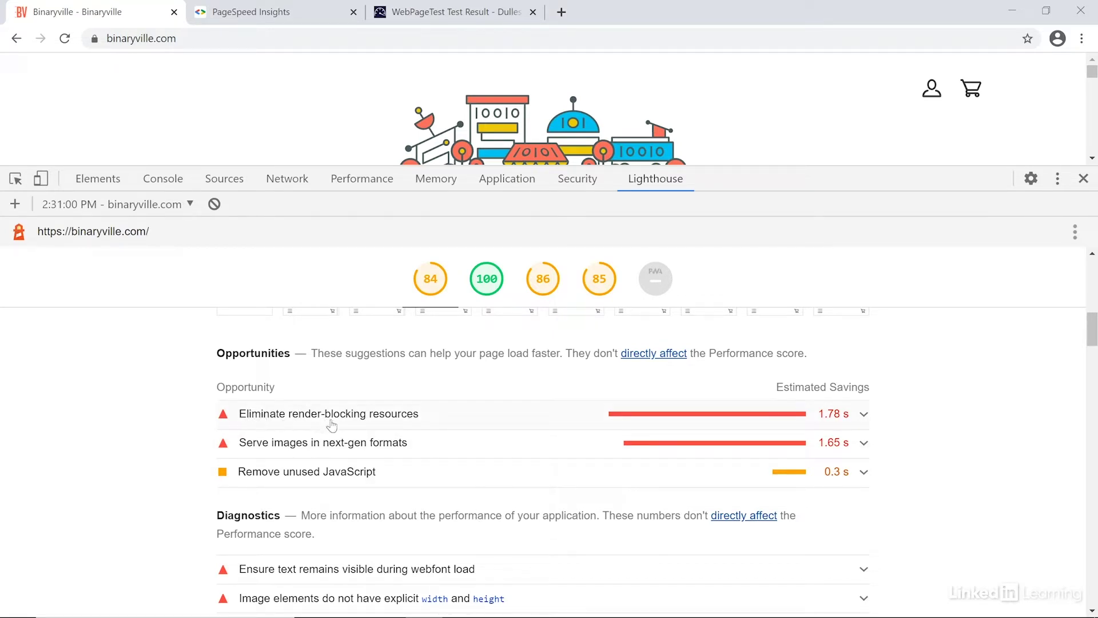
Expand the render-blocking resources, next-gen image formats and unused JavaScript opportunity details.
left_click(865, 415)
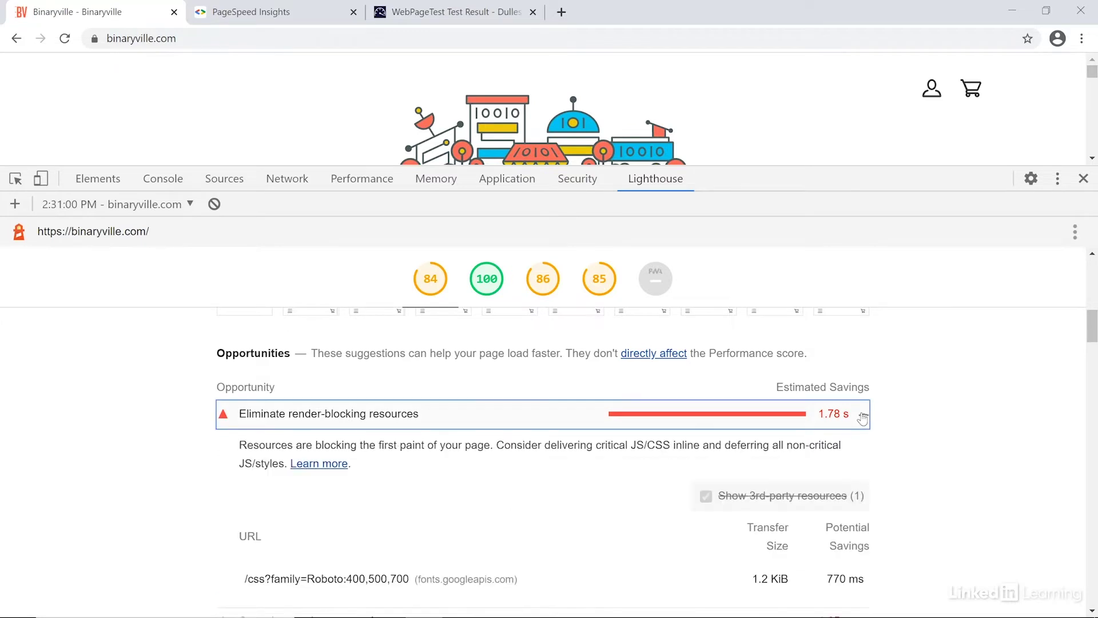
scroll(908, 442, "down", 1)
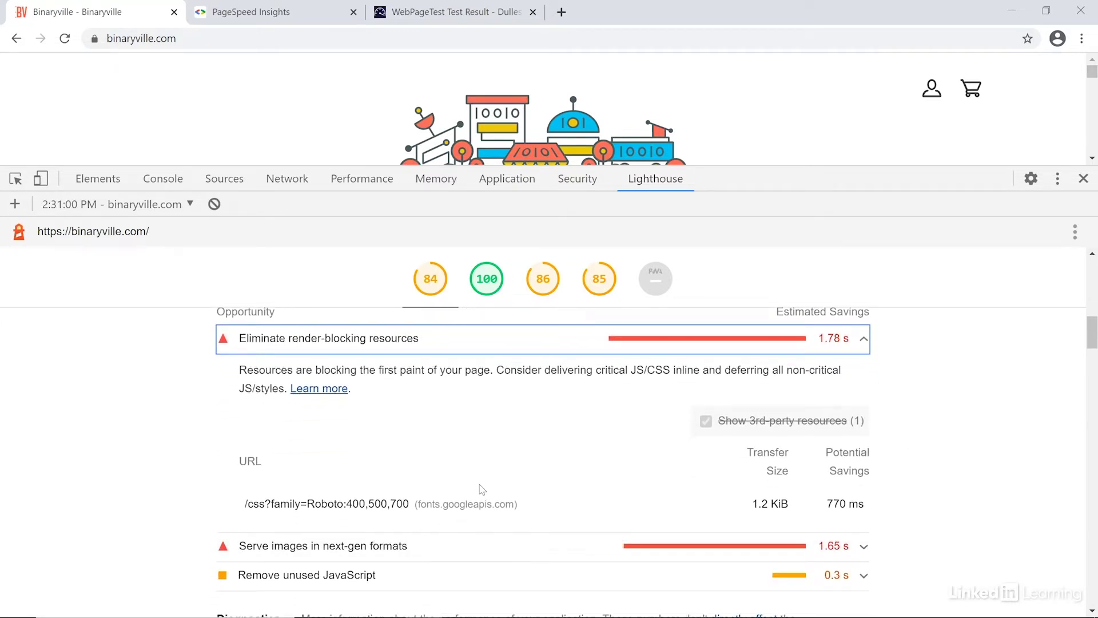
scroll(481, 489, "down", 2)
scroll(480, 490, "down", 1)
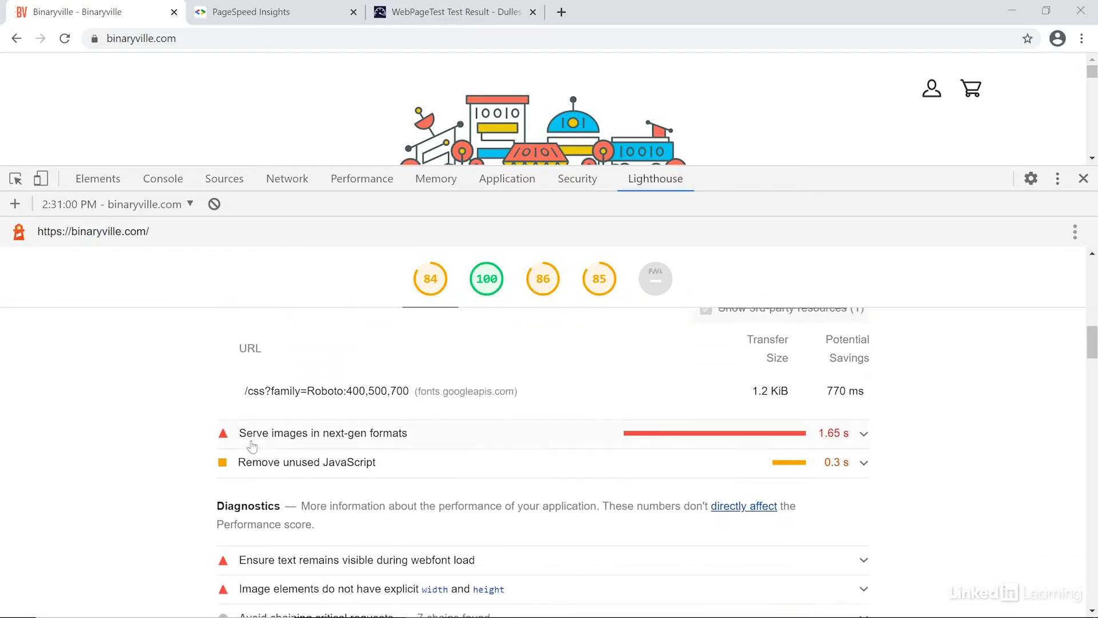
left_click(865, 439)
scroll(951, 446, "down", 2)
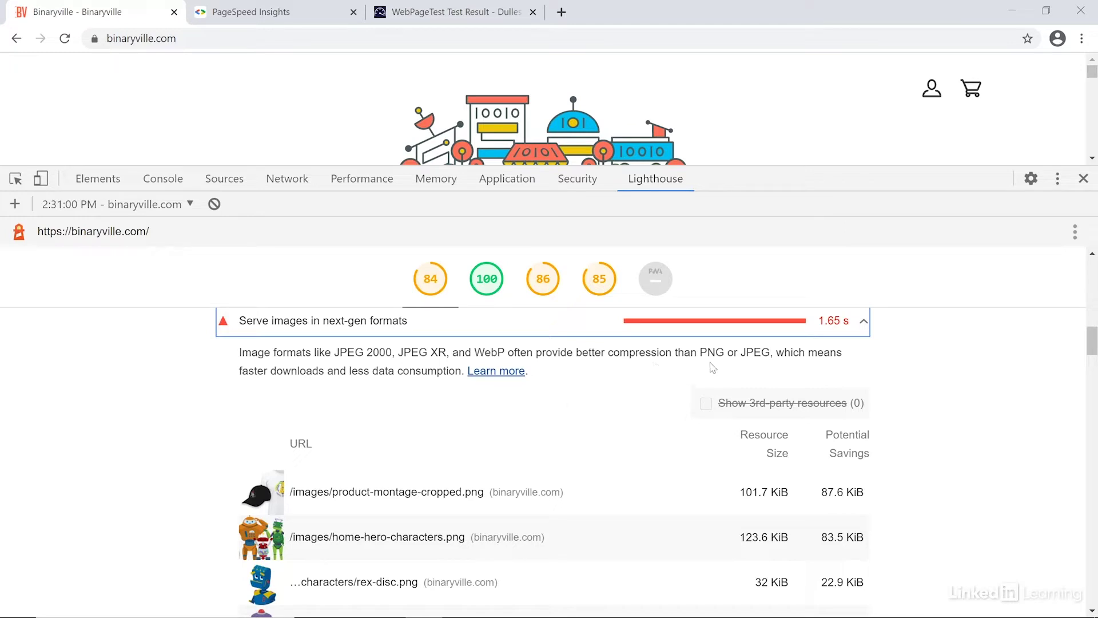
scroll(882, 485, "down", 5)
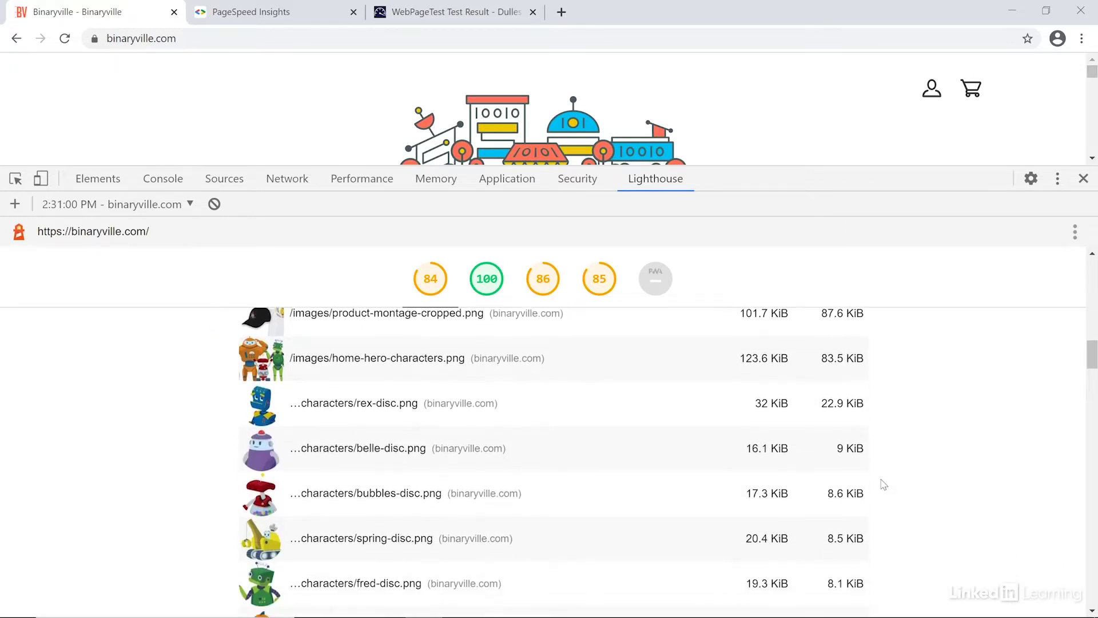
scroll(882, 484, "down", 5)
scroll(883, 485, "down", 1)
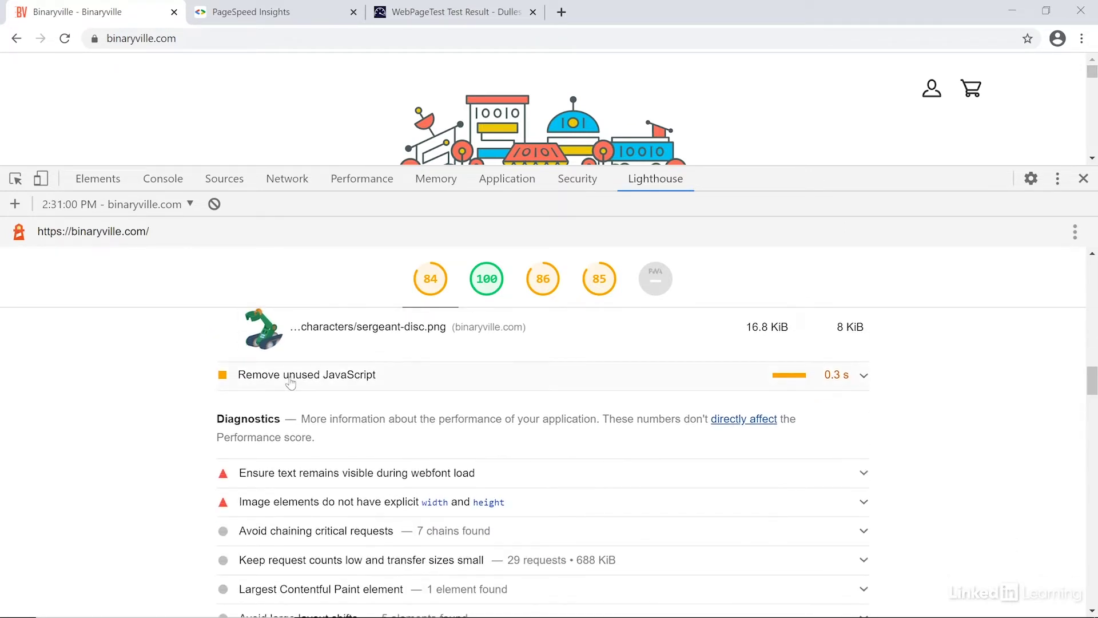
left_click(863, 374)
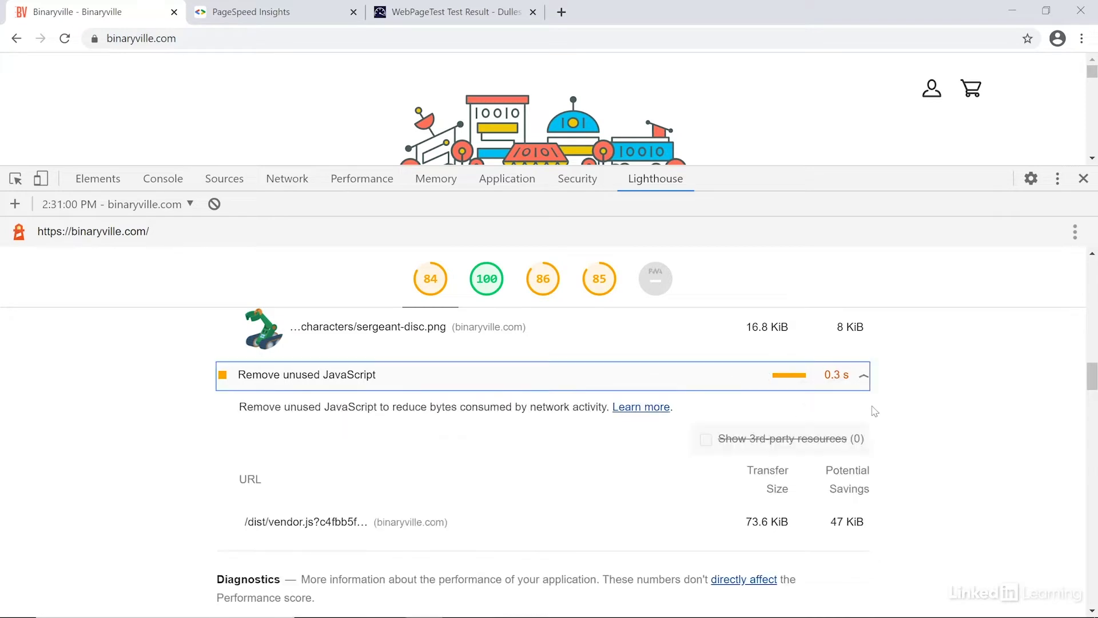
scroll(901, 435, "down", 2)
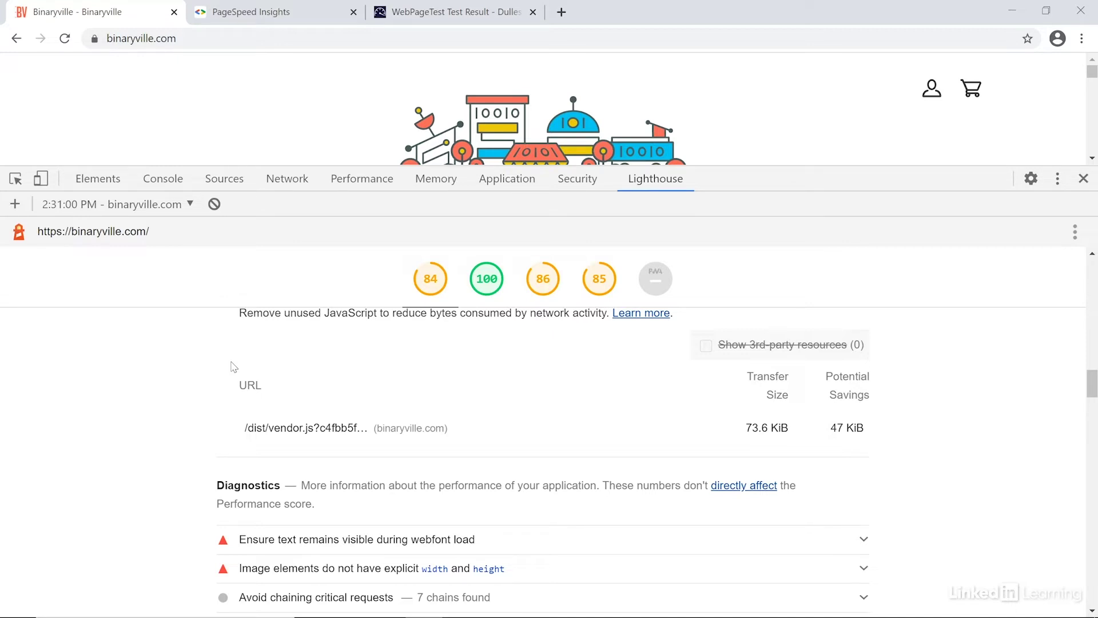
left_click(287, 178)
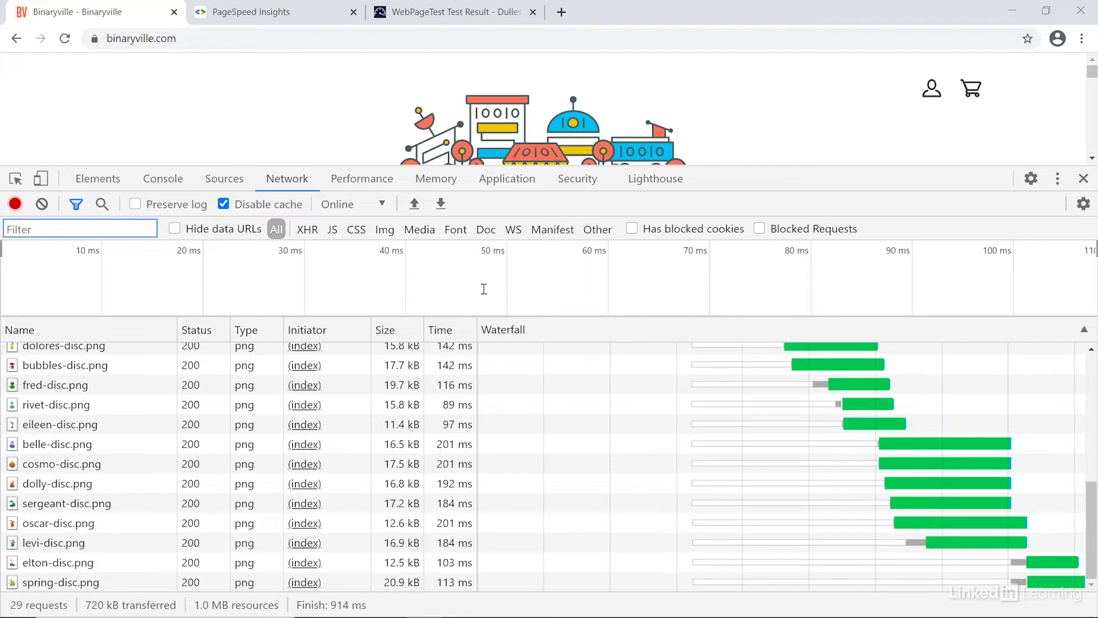
key("F5")
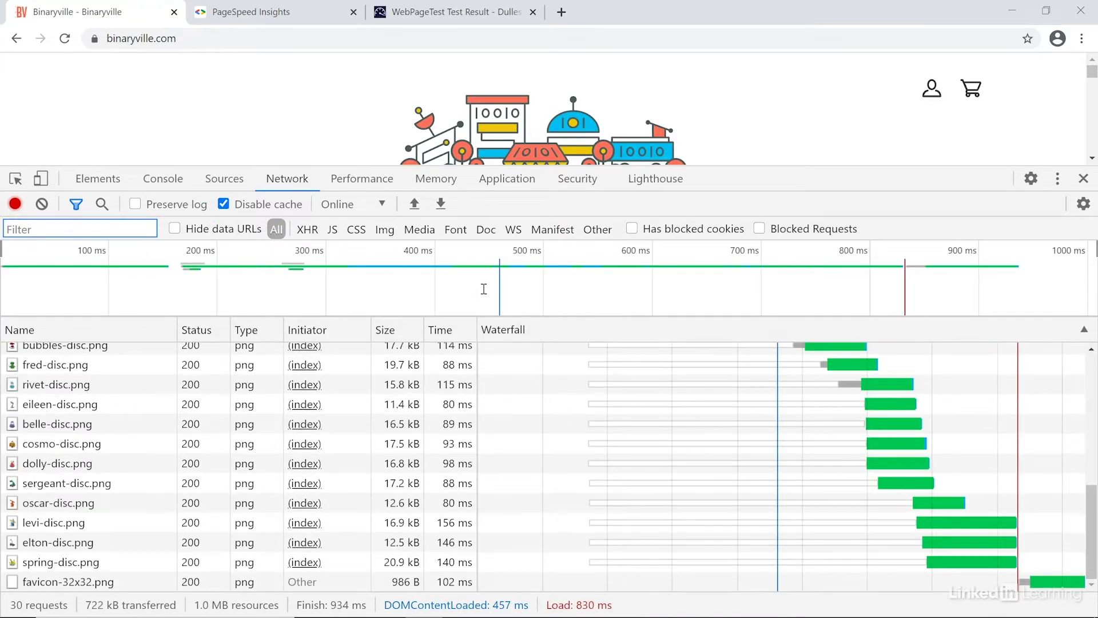
scroll(552, 401, "up", 8)
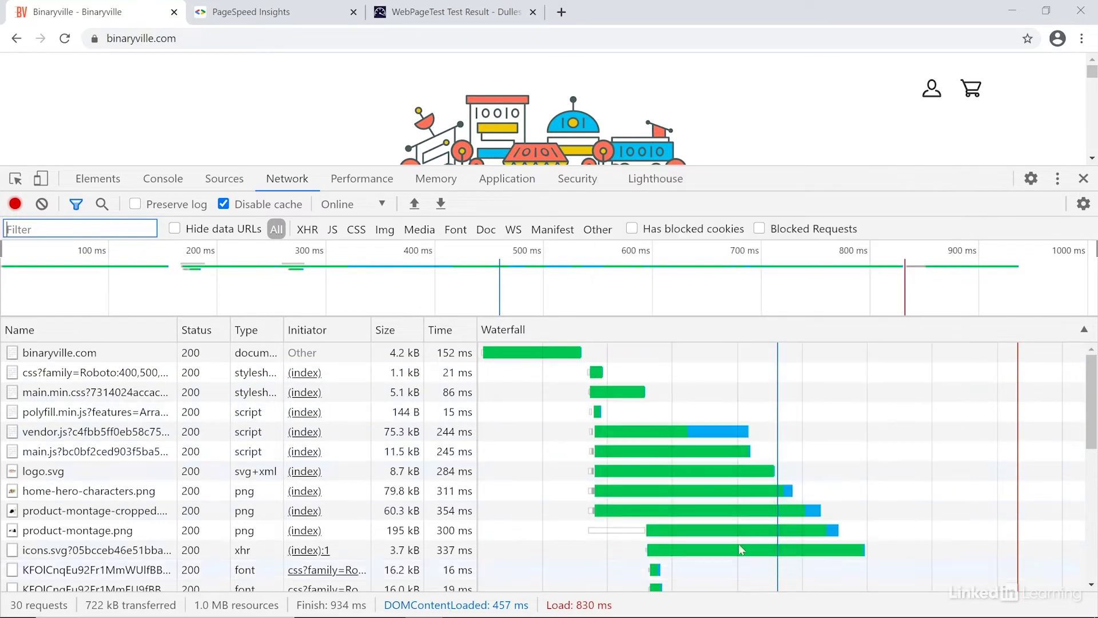
scroll(678, 369, "down", 2)
scroll(704, 386, "down", 3)
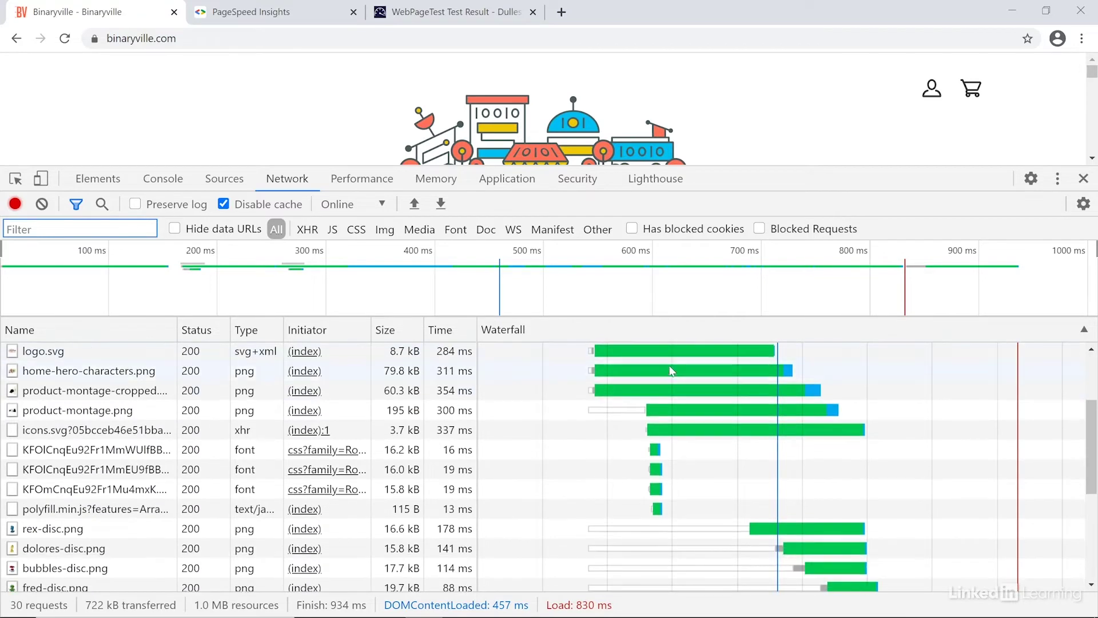
scroll(725, 395, "down", 3)
scroll(725, 394, "down", 3)
scroll(728, 425, "down", 3)
mouse_move(944, 502)
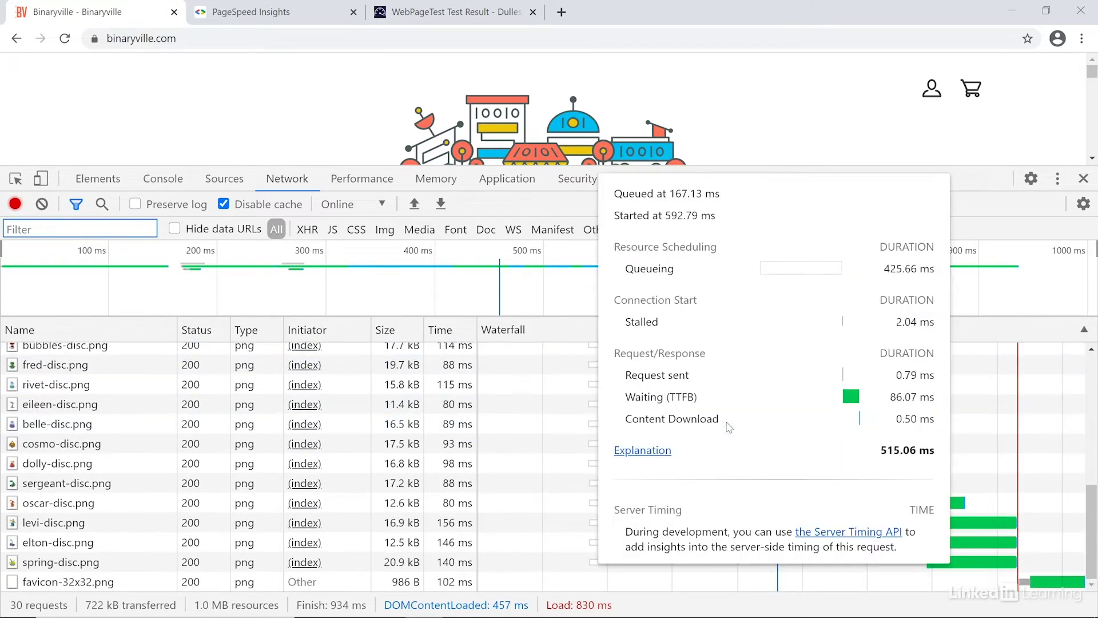
scroll(523, 455, "up", 6)
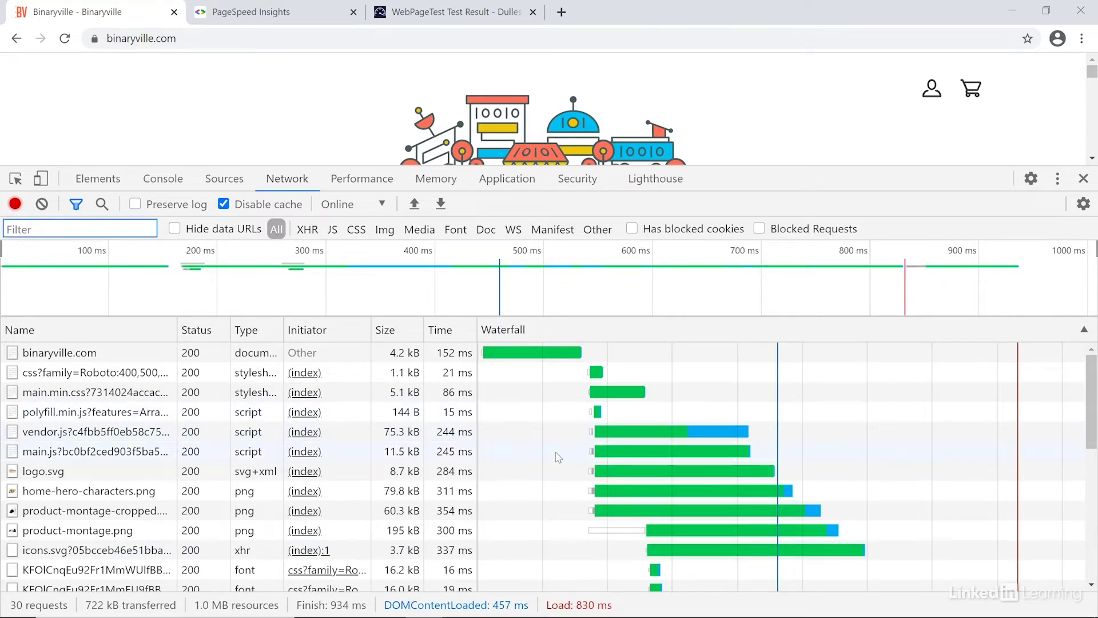
left_click(557, 457)
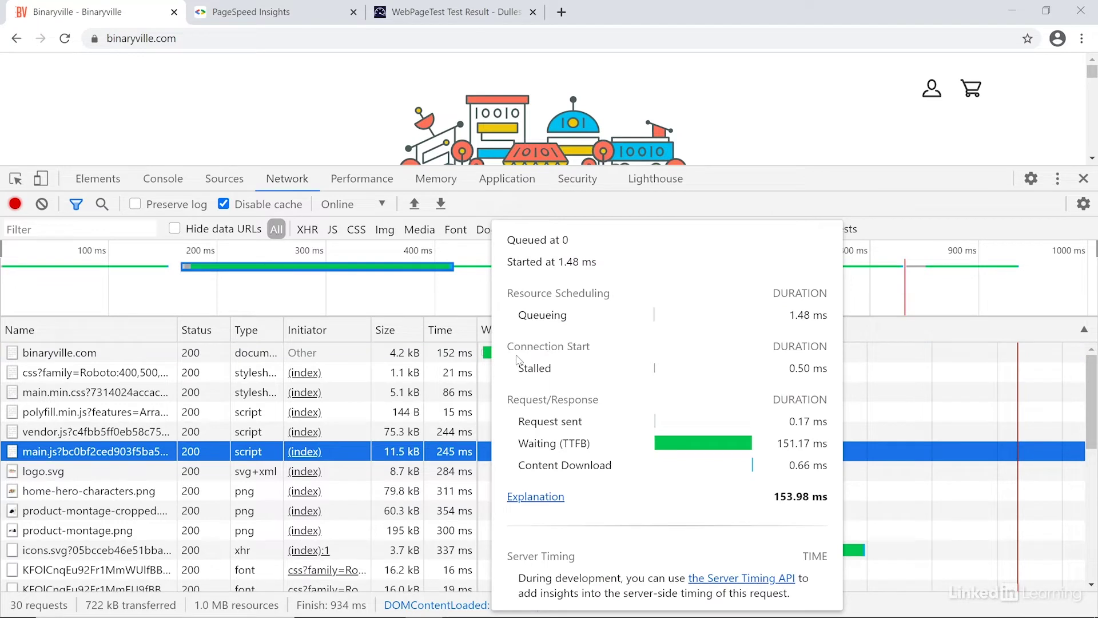
mouse_move(672, 452)
left_click(877, 416)
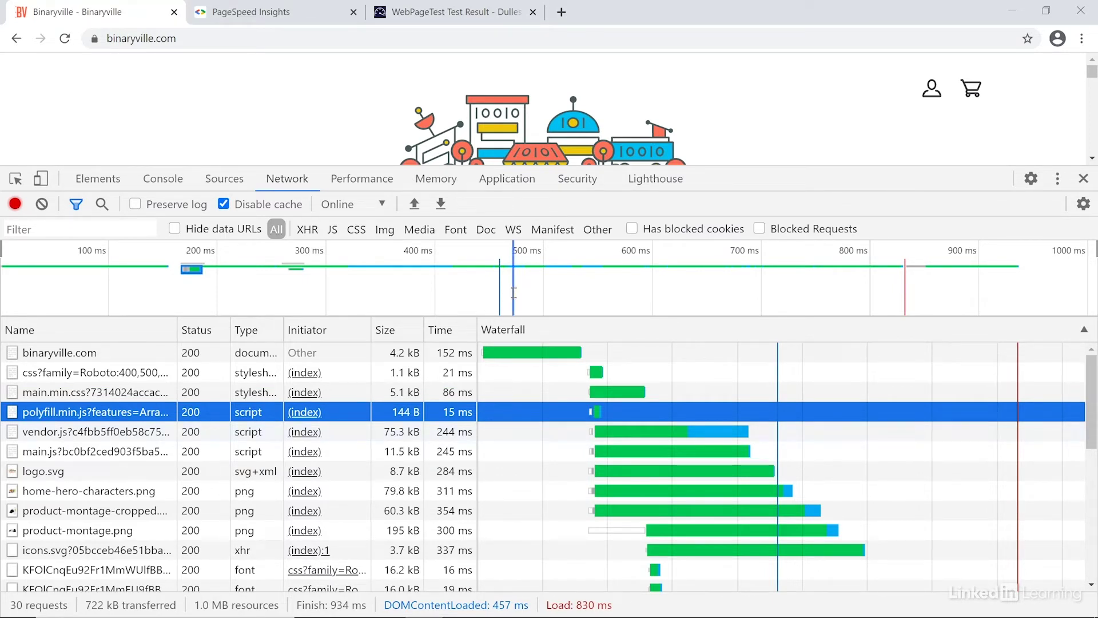
left_click(361, 179)
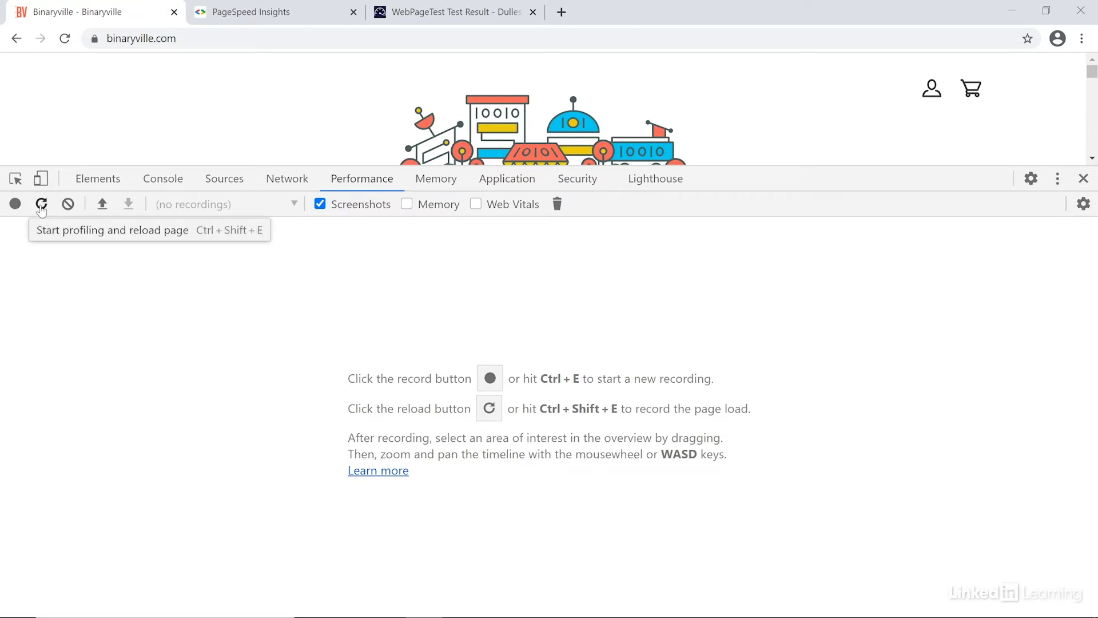
Record a page-load performance profile and narrow the summary to 1.30–1.37 s.
left_click(41, 204)
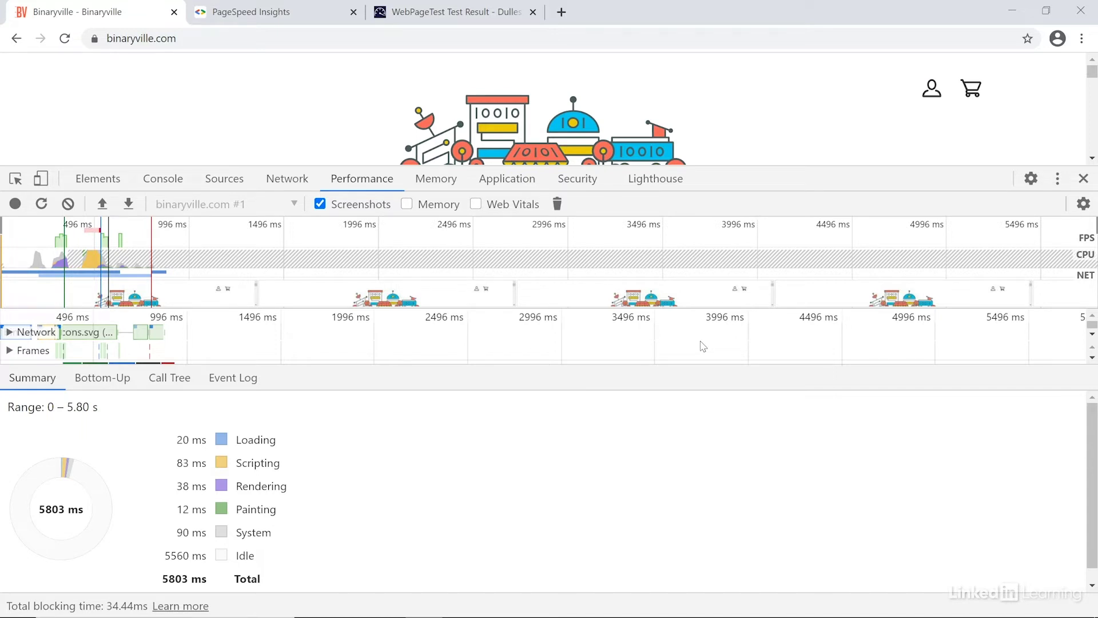
scroll(424, 486, "down", 1)
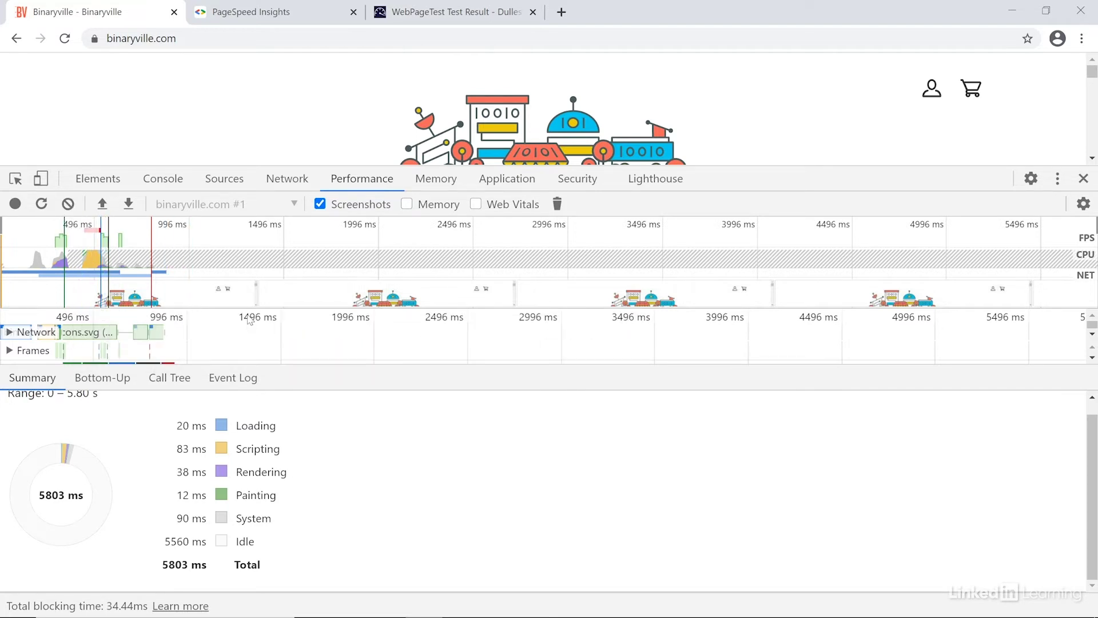
left_click_drag(253, 257, 284, 258)
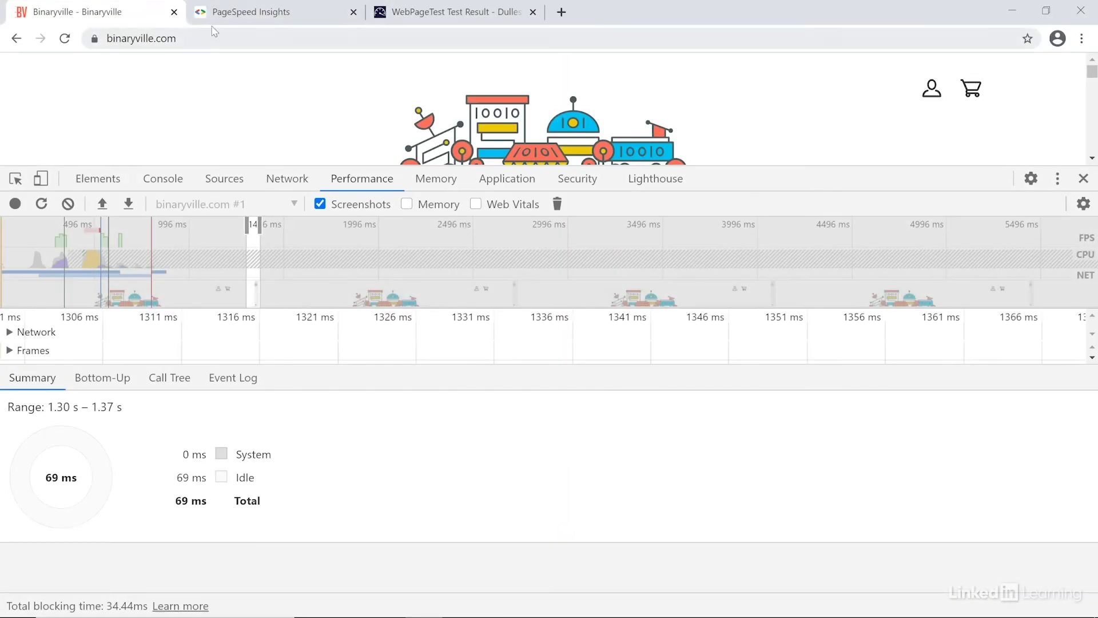
left_click(249, 13)
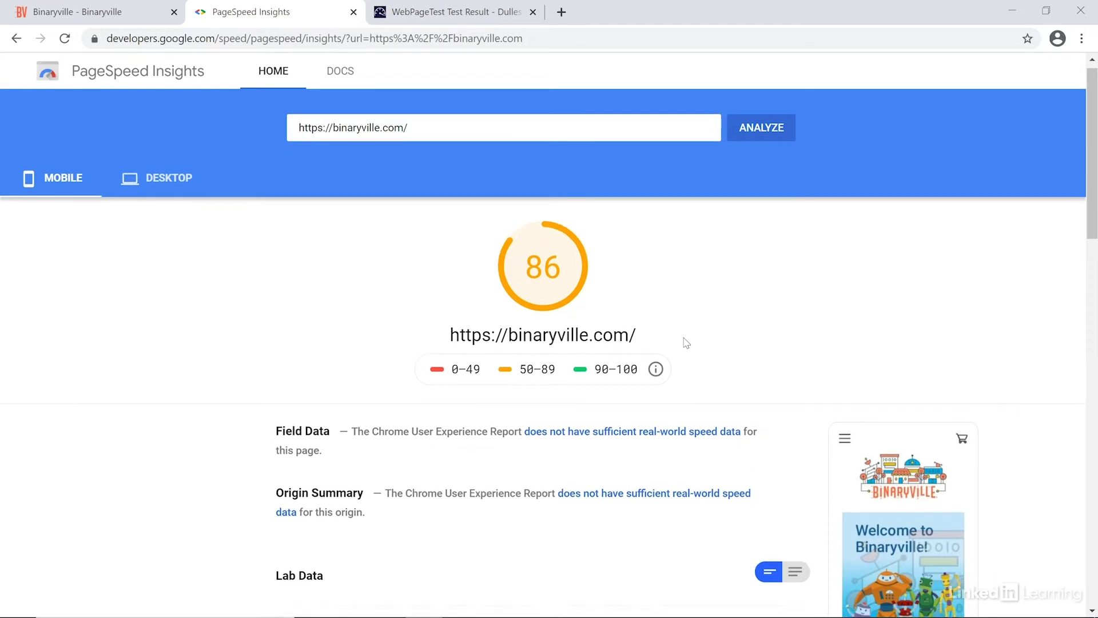
scroll(685, 343, "down", 3)
scroll(685, 344, "down", 3)
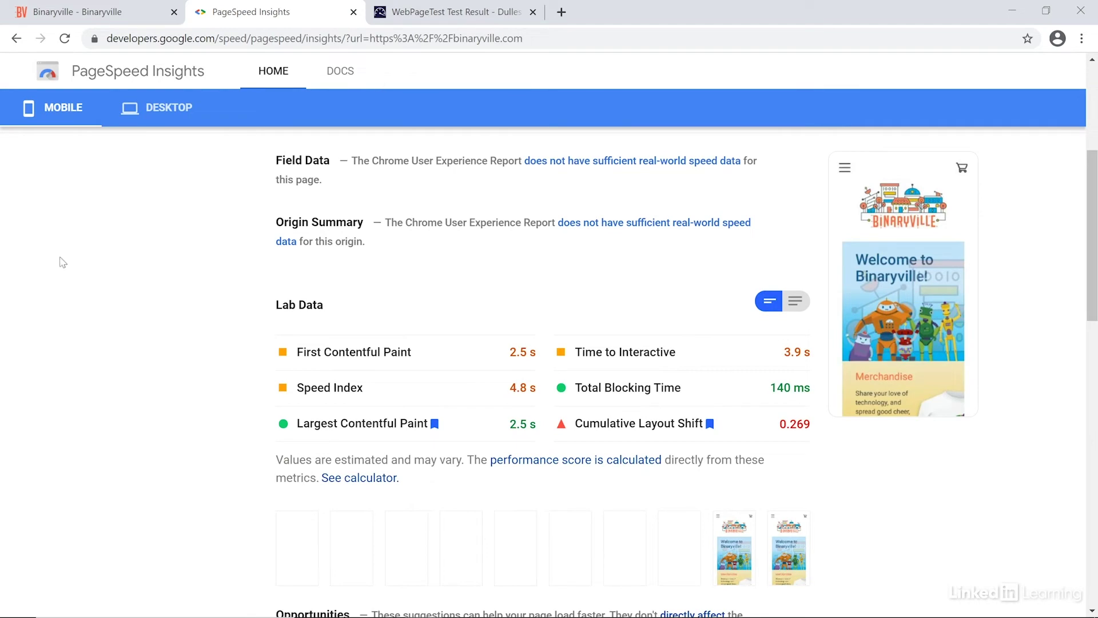
scroll(184, 333, "up", 3)
scroll(184, 333, "up", 5)
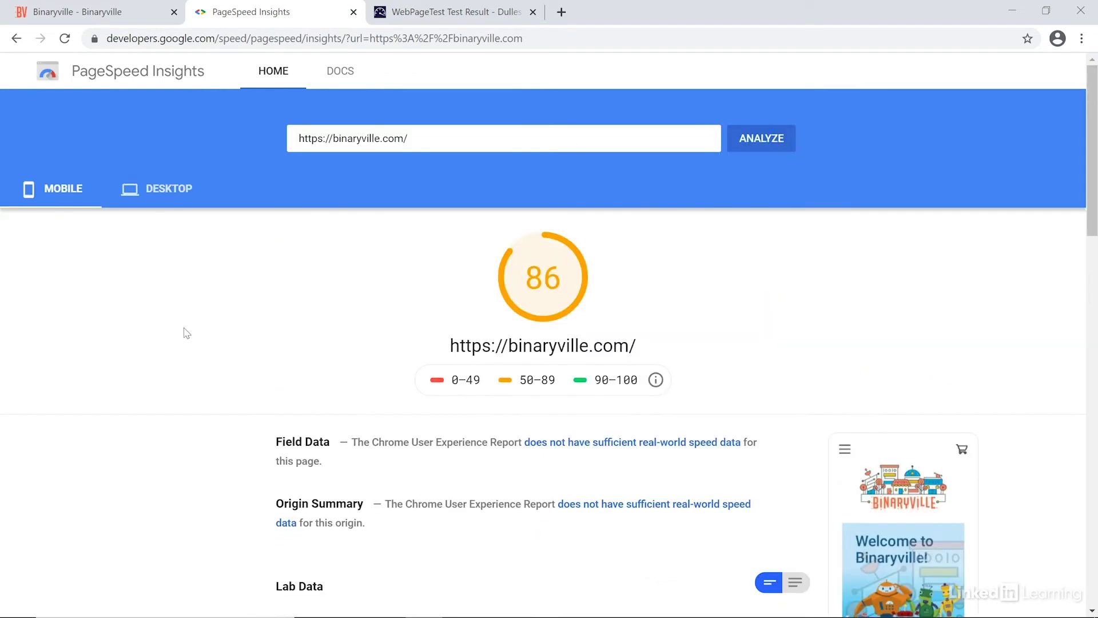
scroll(184, 333, "down", 5)
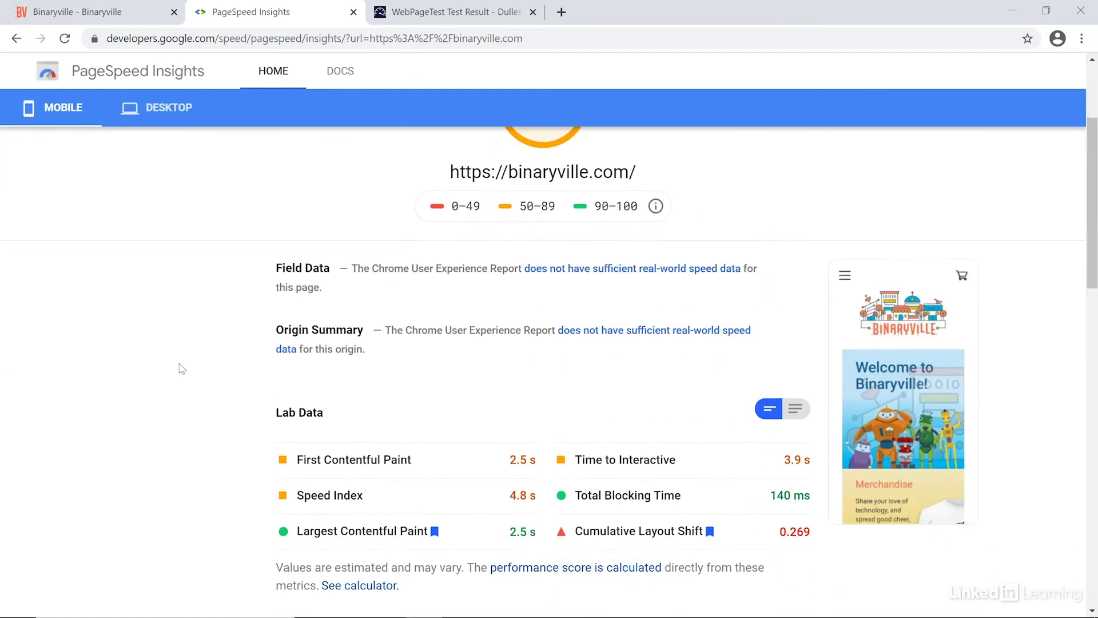
scroll(184, 333, "down", 2)
scroll(185, 334, "down", 2)
scroll(182, 361, "down", 2)
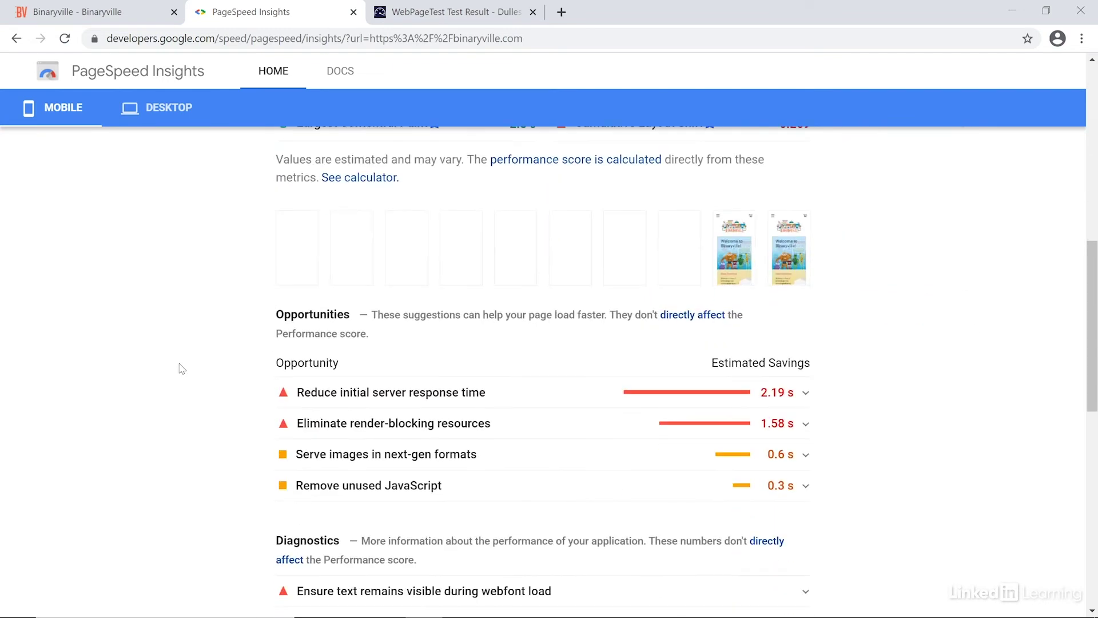
scroll(193, 369, "down", 1)
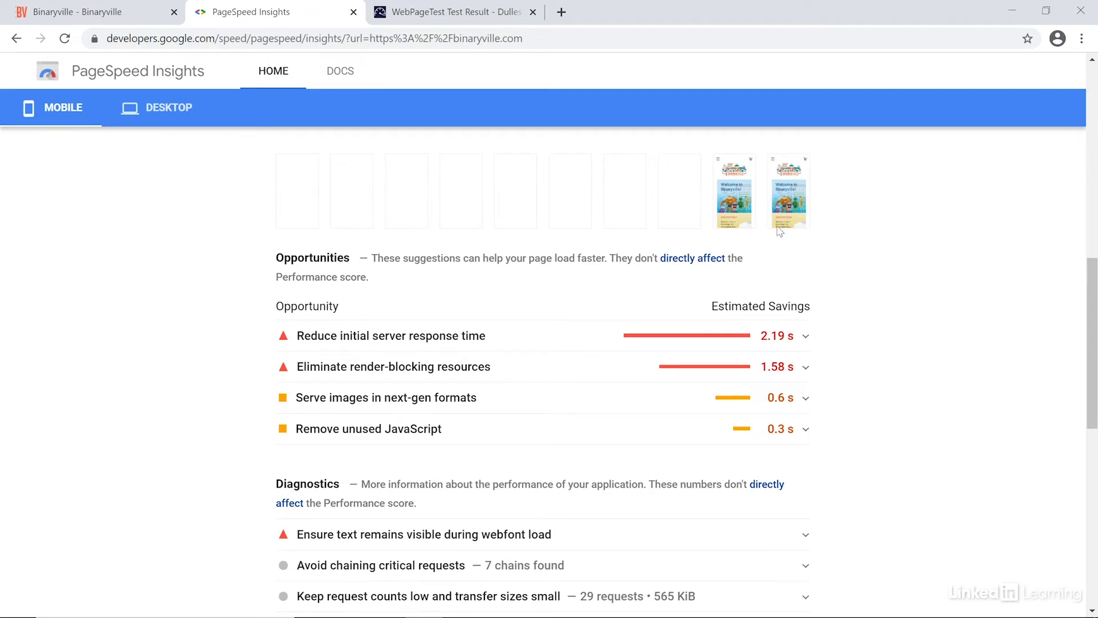
Return to the Binaryville tab and its DevTools performance profile.
left_click(77, 11)
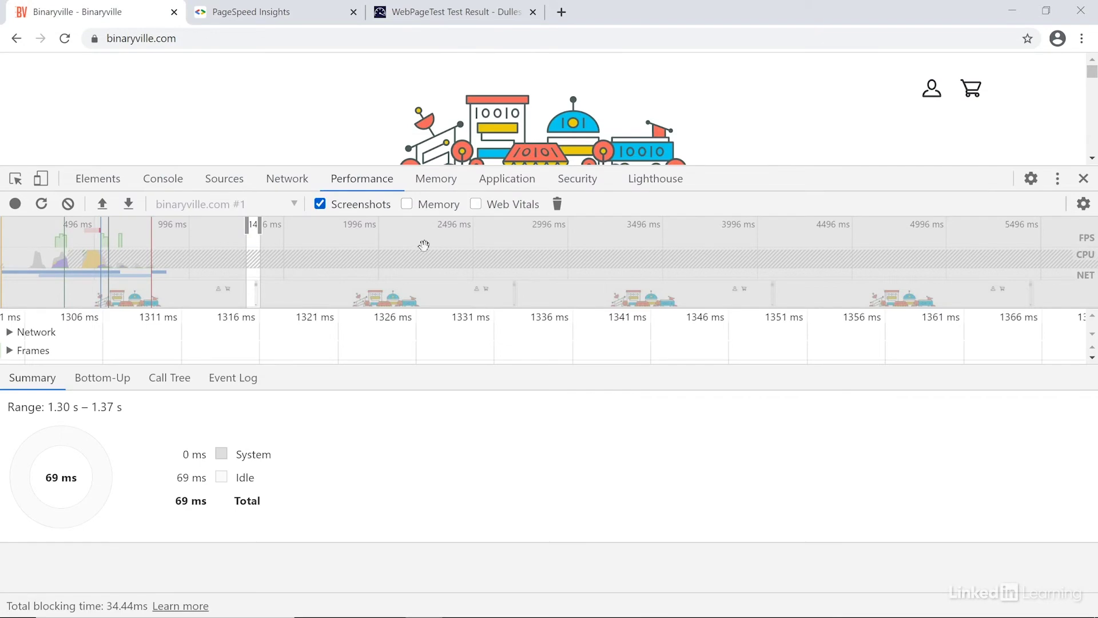
Review the Lighthouse report, then view the PageSpeed Insights and WebPageTest results.
left_click(644, 180)
scroll(841, 507, "down", 3)
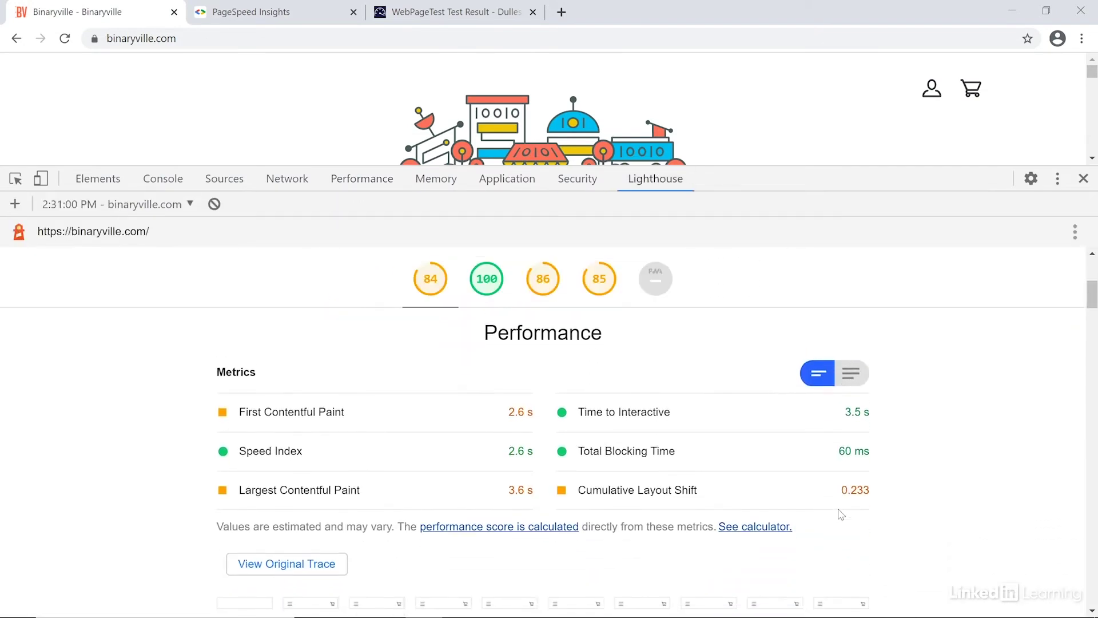
scroll(841, 513, "down", 3)
scroll(841, 513, "down", 3)
scroll(841, 513, "down", 2)
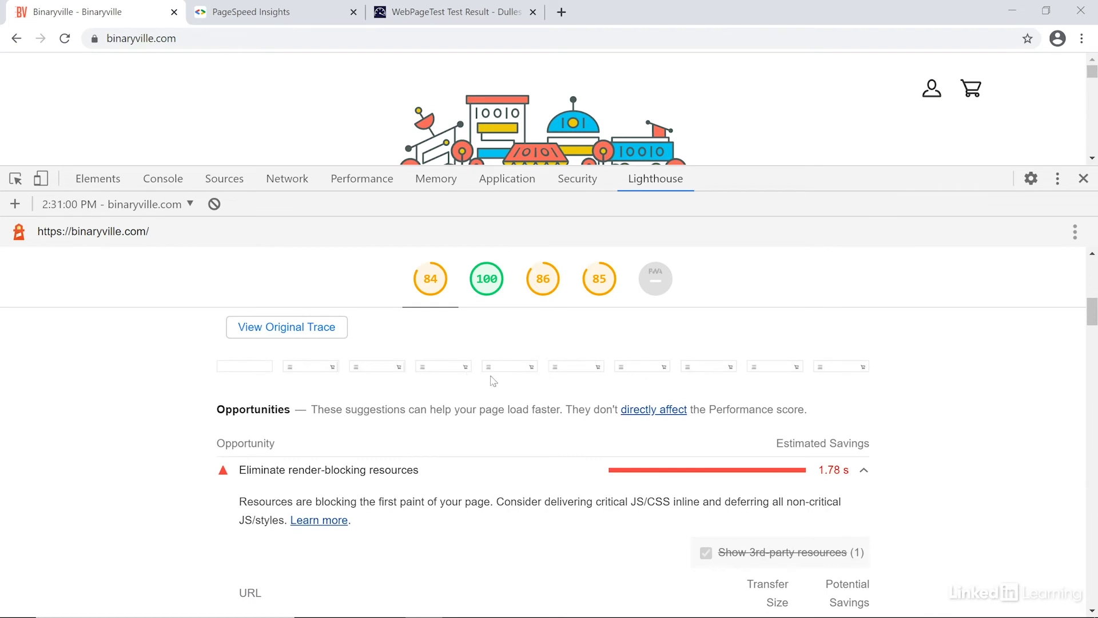
left_click(251, 11)
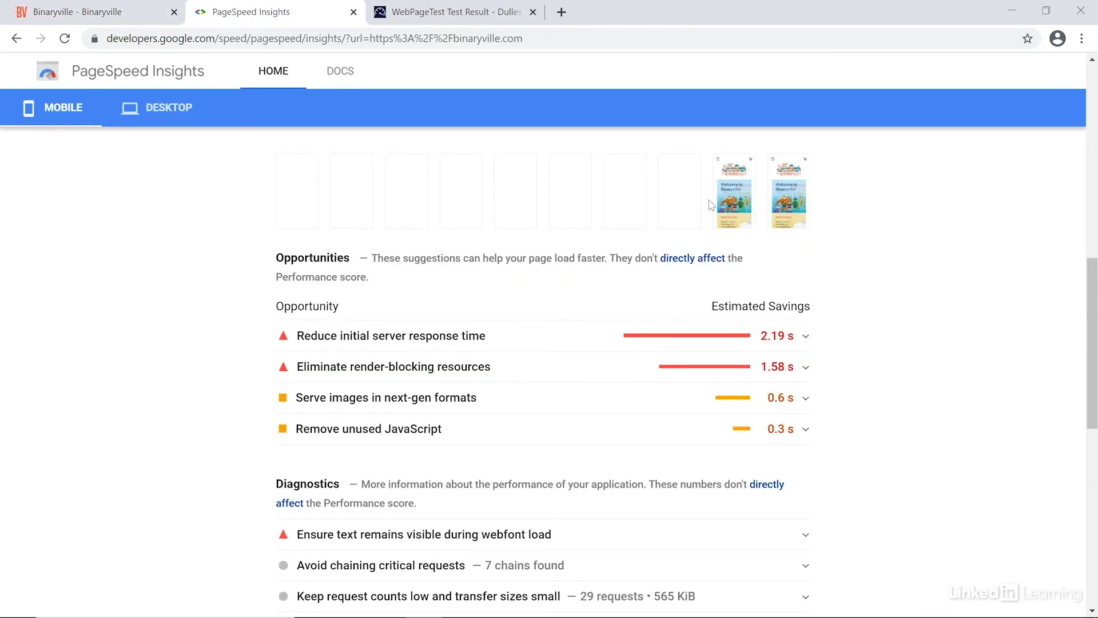
left_click(454, 11)
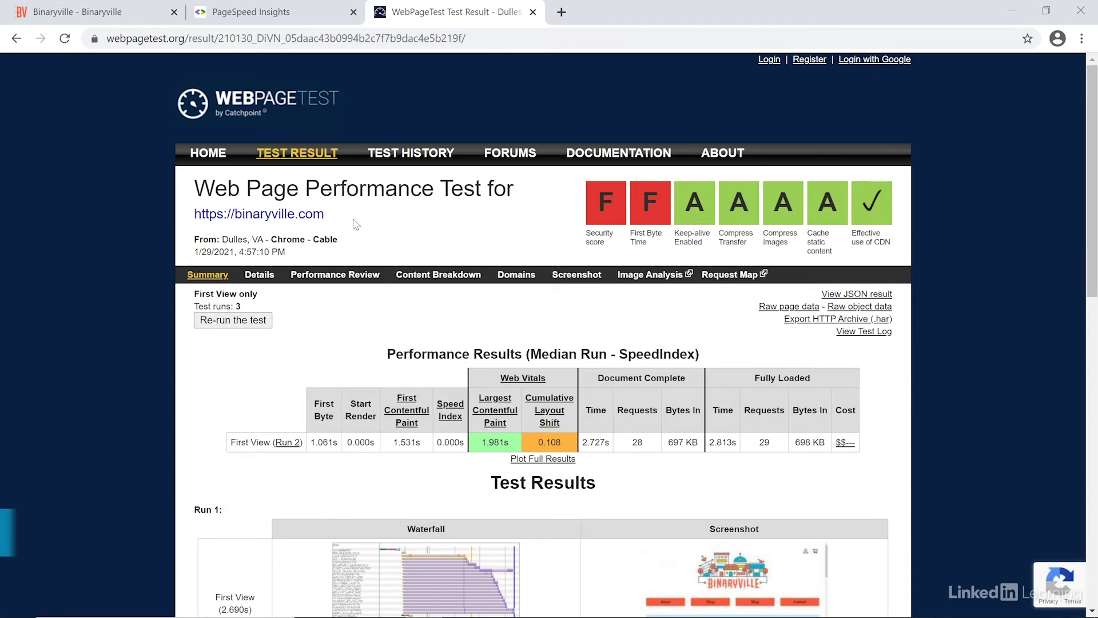
scroll(924, 407, "down", 3)
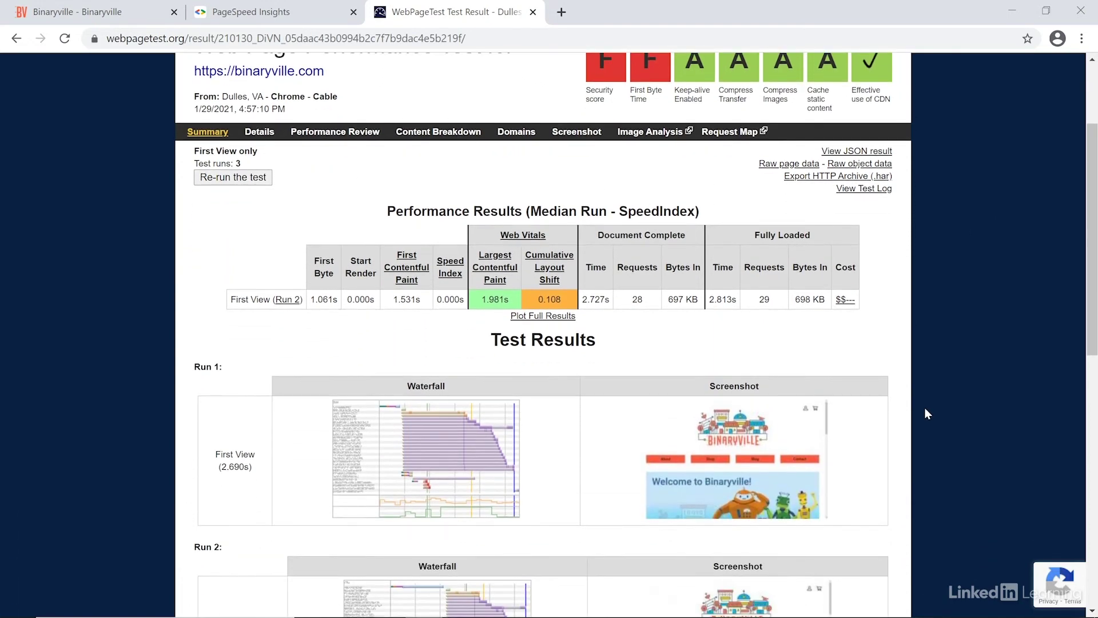
scroll(923, 407, "down", 1)
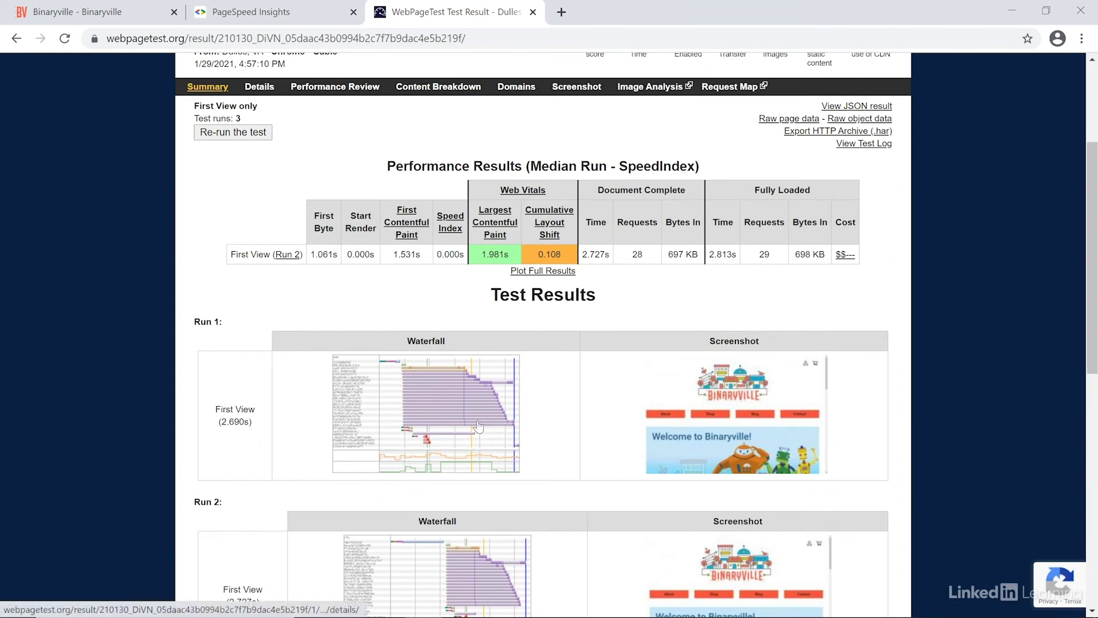
scroll(481, 427, "down", 2)
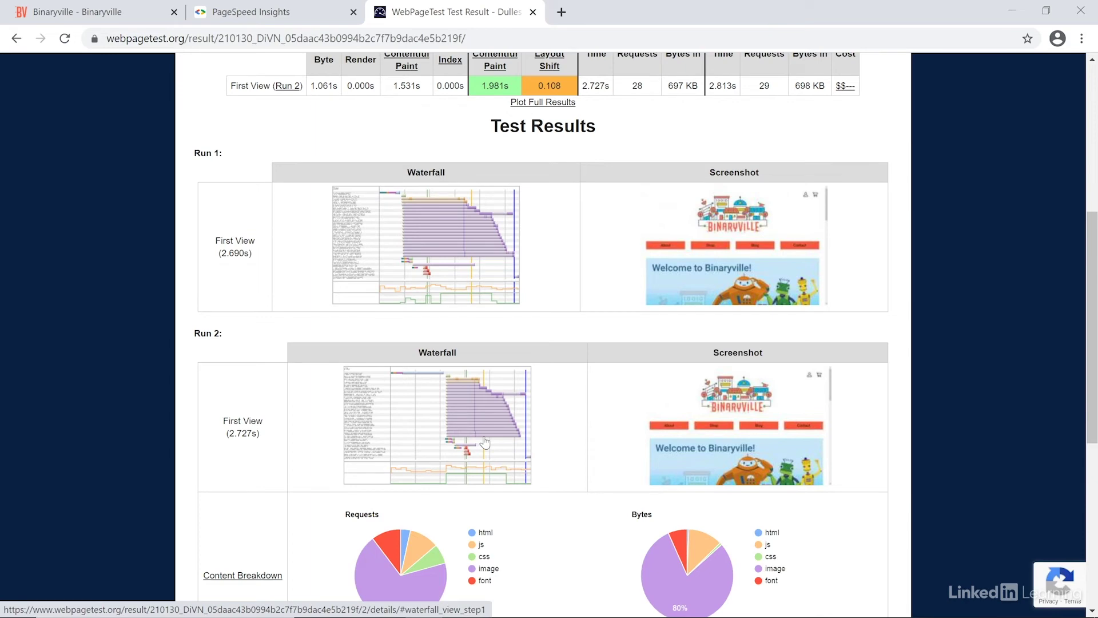
scroll(642, 421, "down", 2)
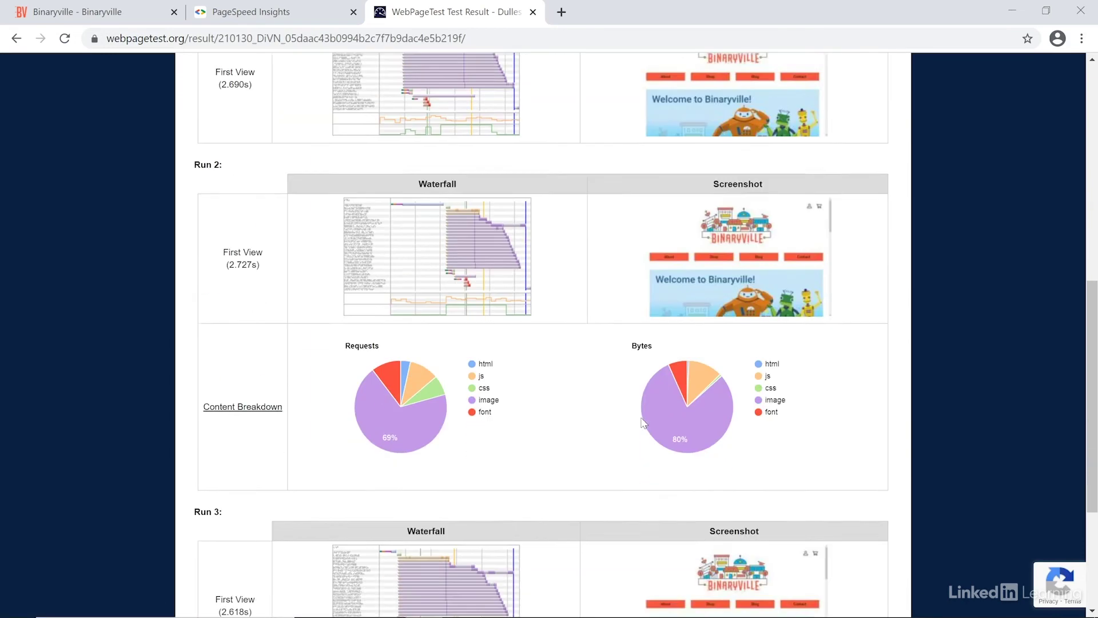